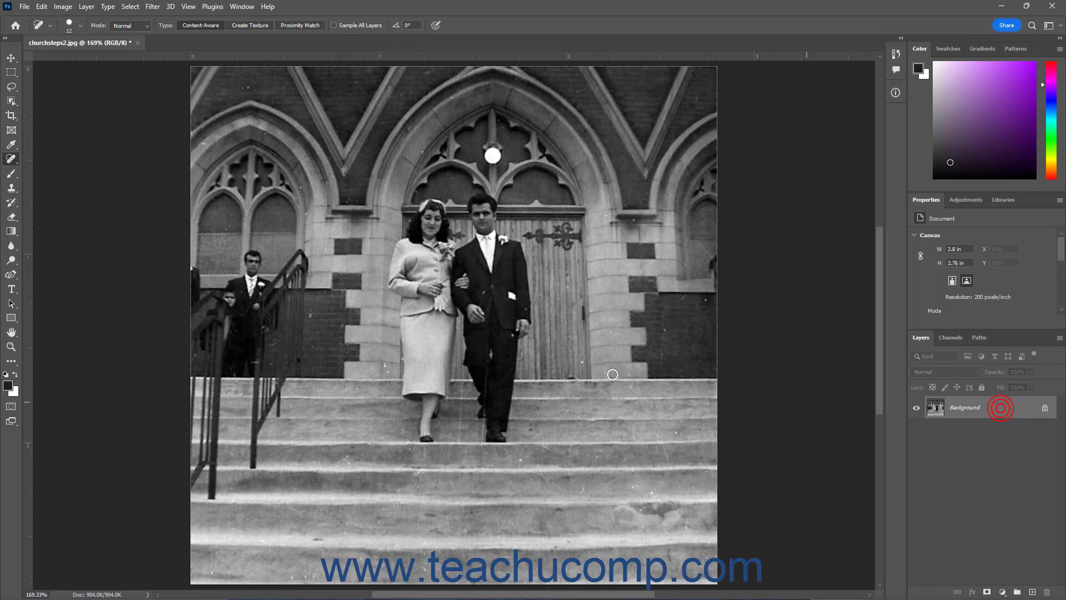
- Try the Add Noise filter on the photo with Gaussian distribution and the Monochromatic option
left_click(153, 7)
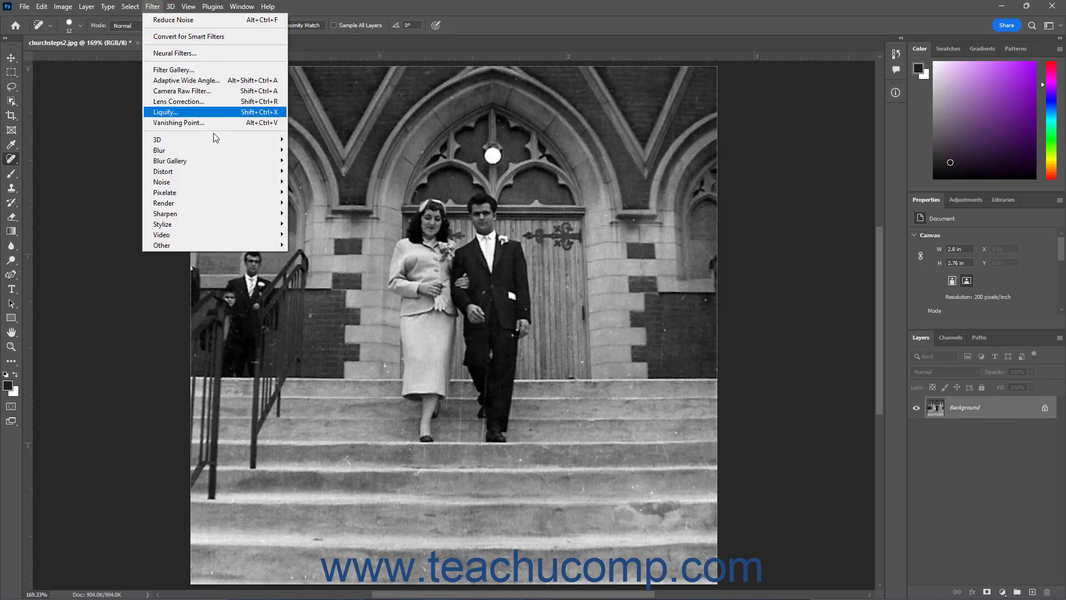
mouse_move(235, 179)
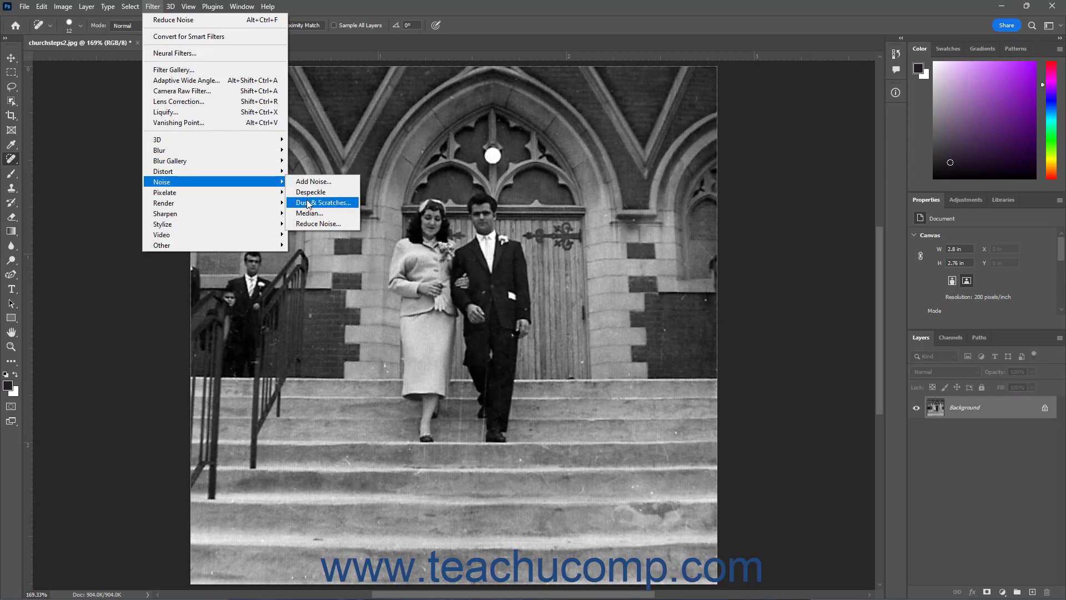
left_click(332, 183)
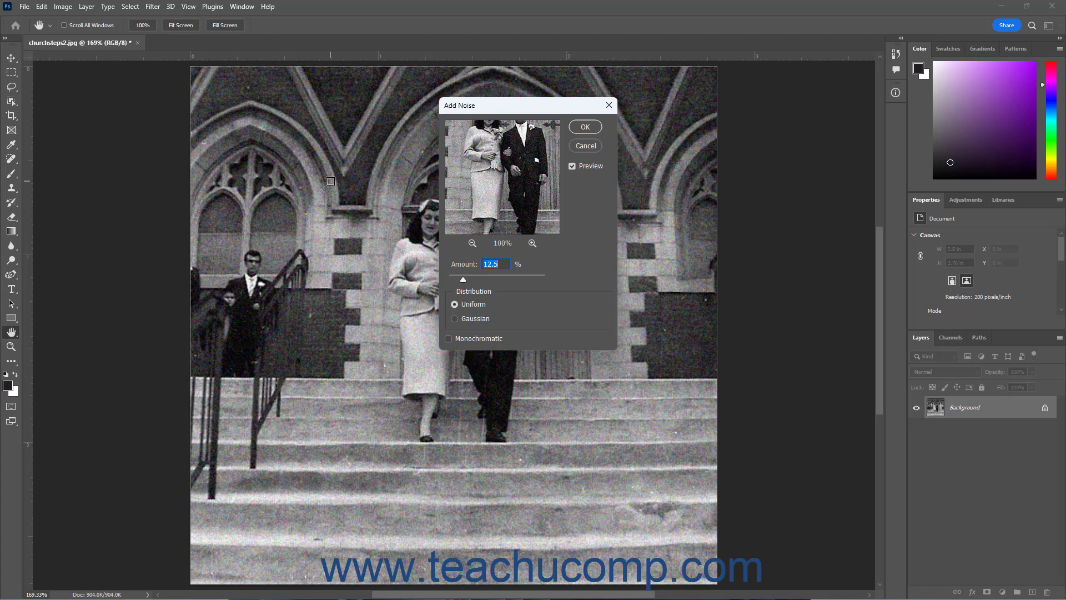
left_click(494, 266)
left_click(457, 318)
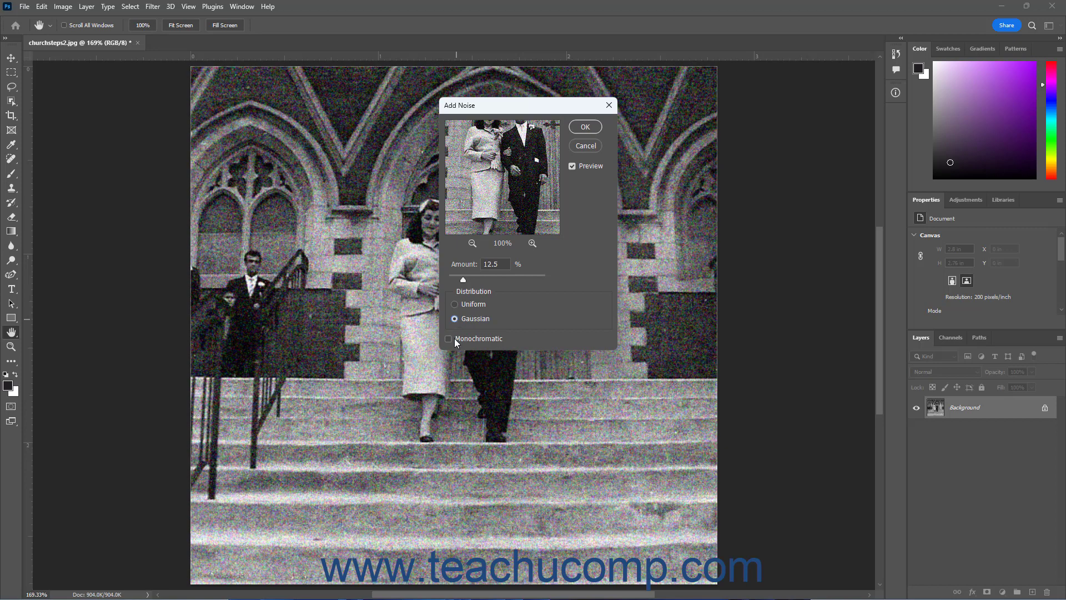
left_click(450, 340)
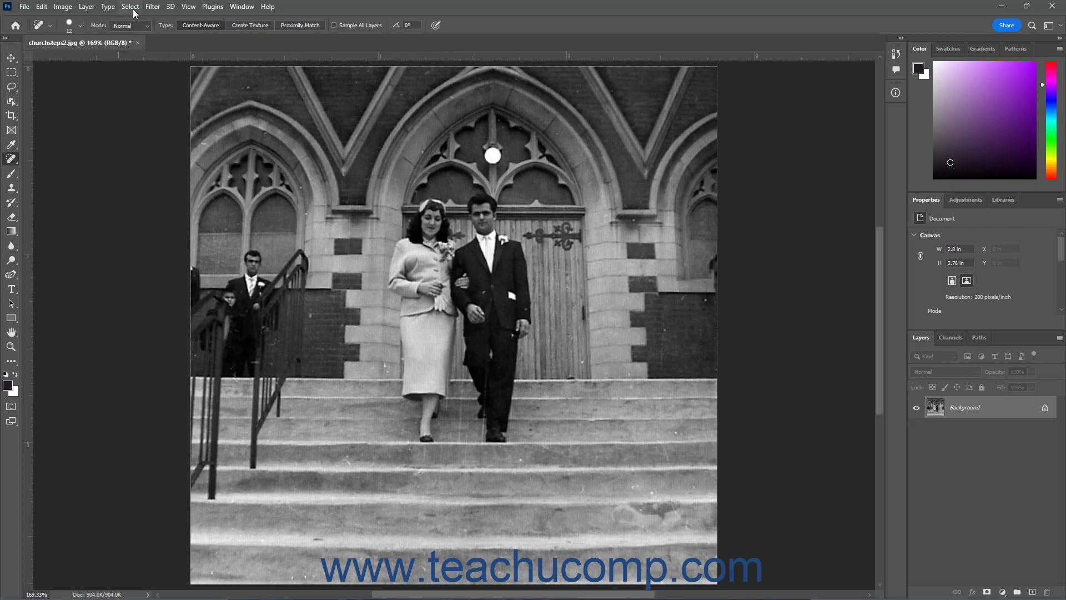
- Apply the Despeckle noise filter to the Background layer and undo it
left_click(152, 6)
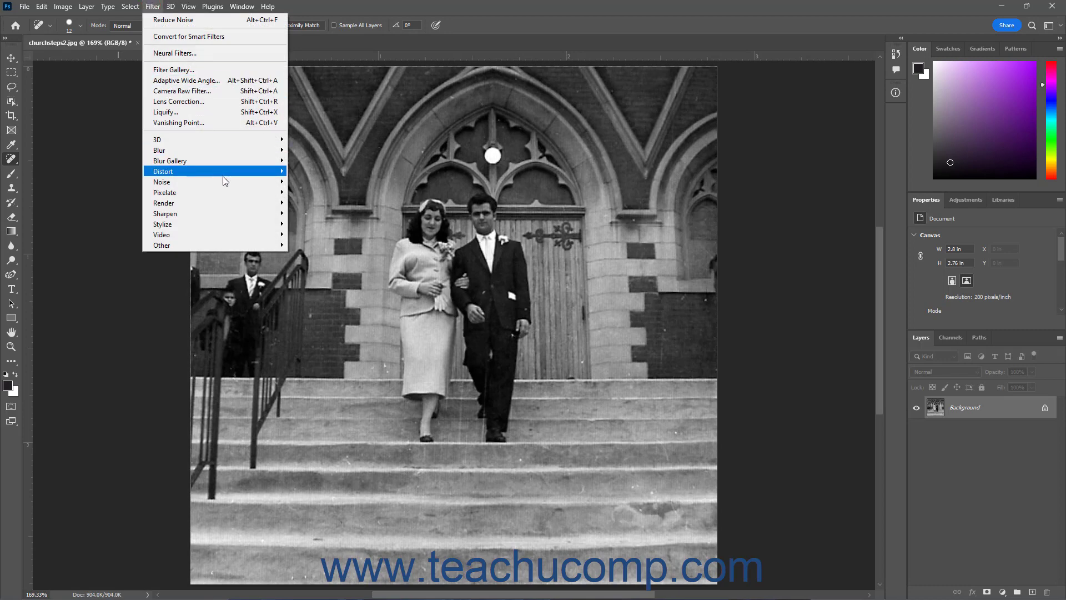
mouse_move(233, 183)
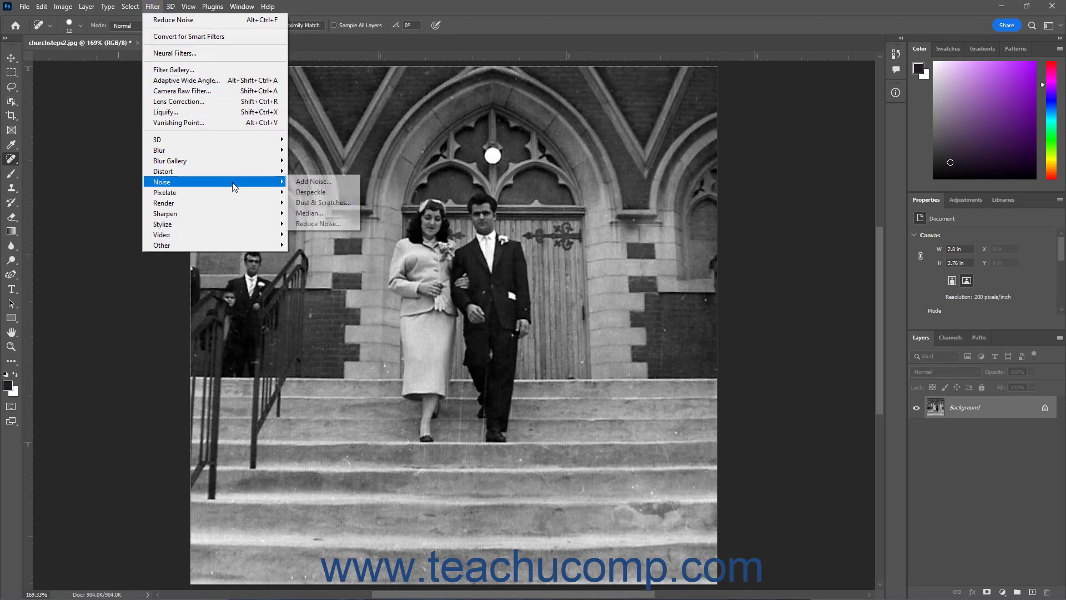
left_click(321, 193)
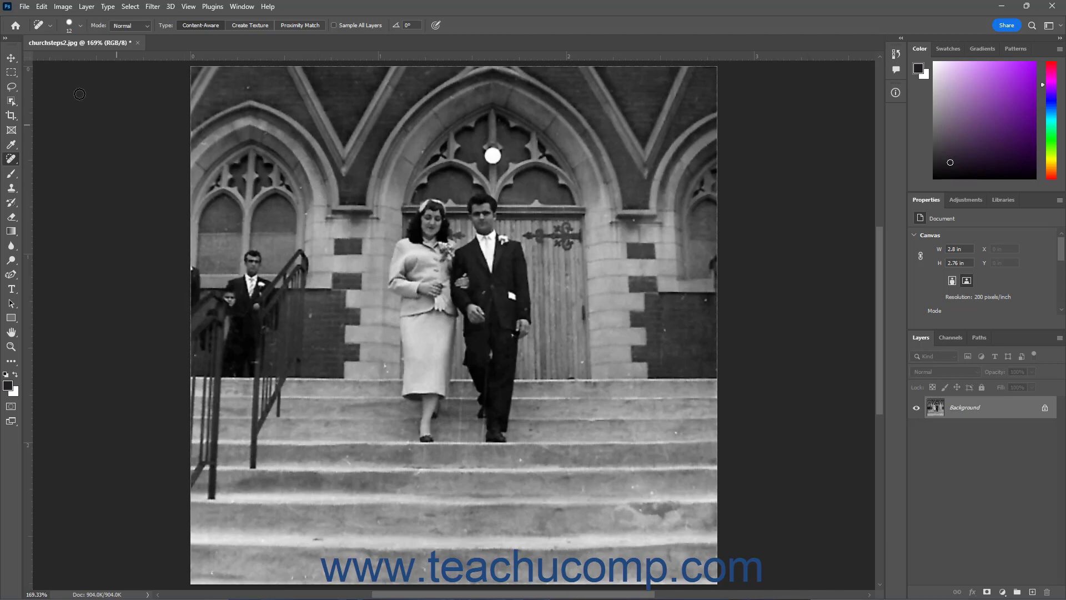
left_click(42, 7)
left_click(50, 20)
- Try the Dust & Scratches filter, comparing the photo with and without its preview, and discard it
left_click(153, 7)
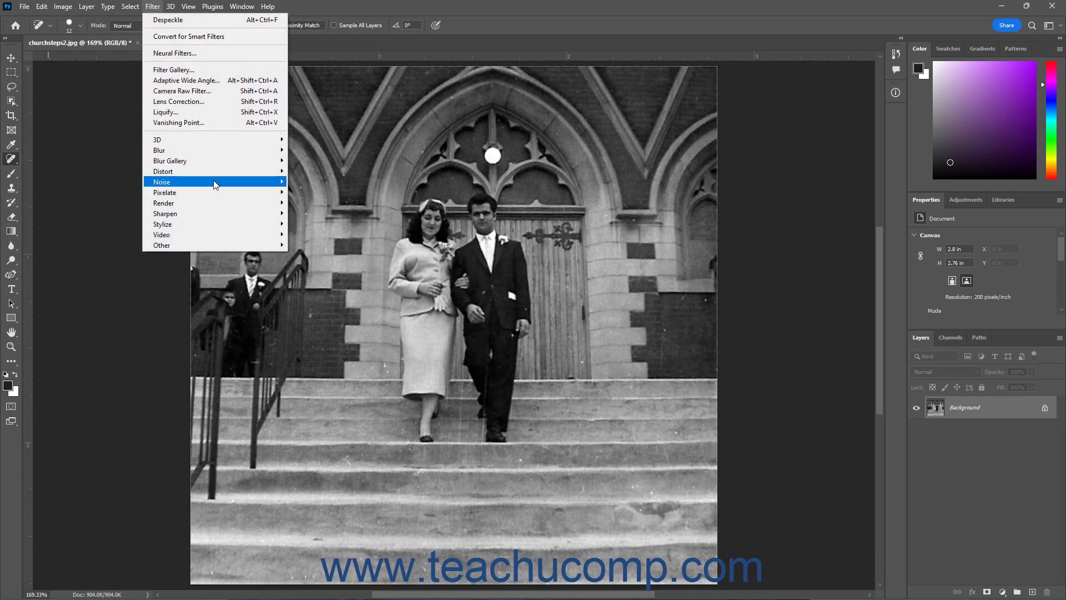
mouse_move(213, 180)
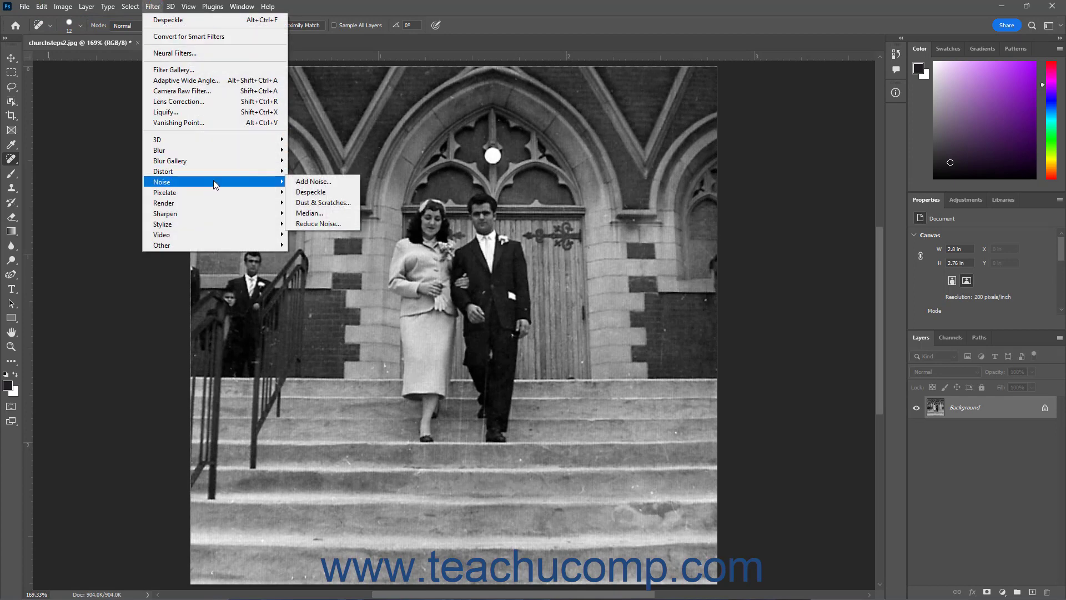
left_click(314, 204)
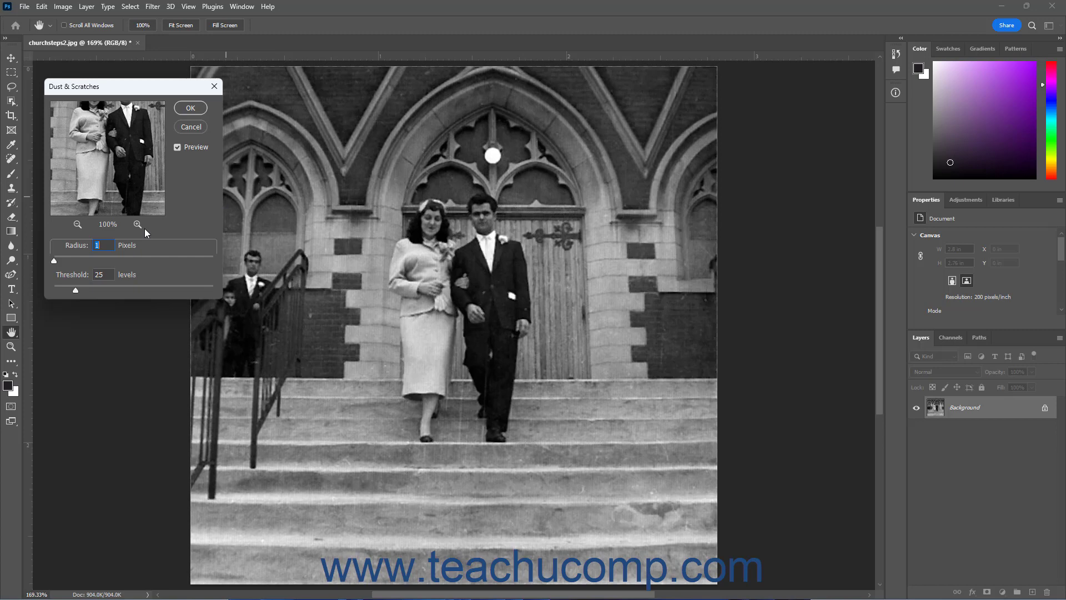
left_click(100, 246)
left_click(106, 275)
left_click(178, 147)
left_click(178, 147)
left_click(193, 127)
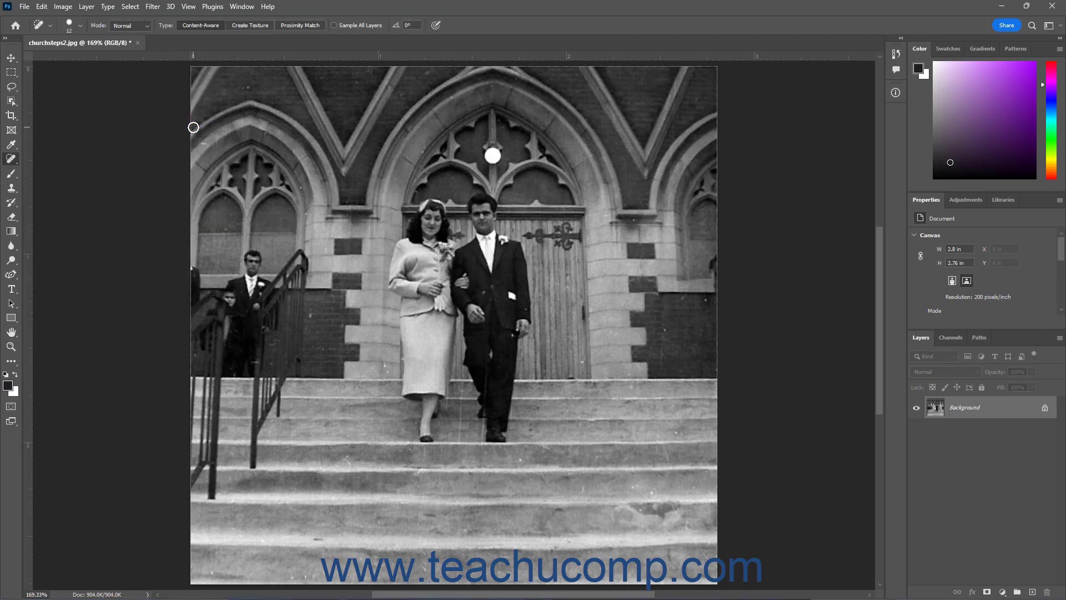
- Try the Median noise filter, turn off its preview to compare the photo, and discard the filter
left_click(153, 6)
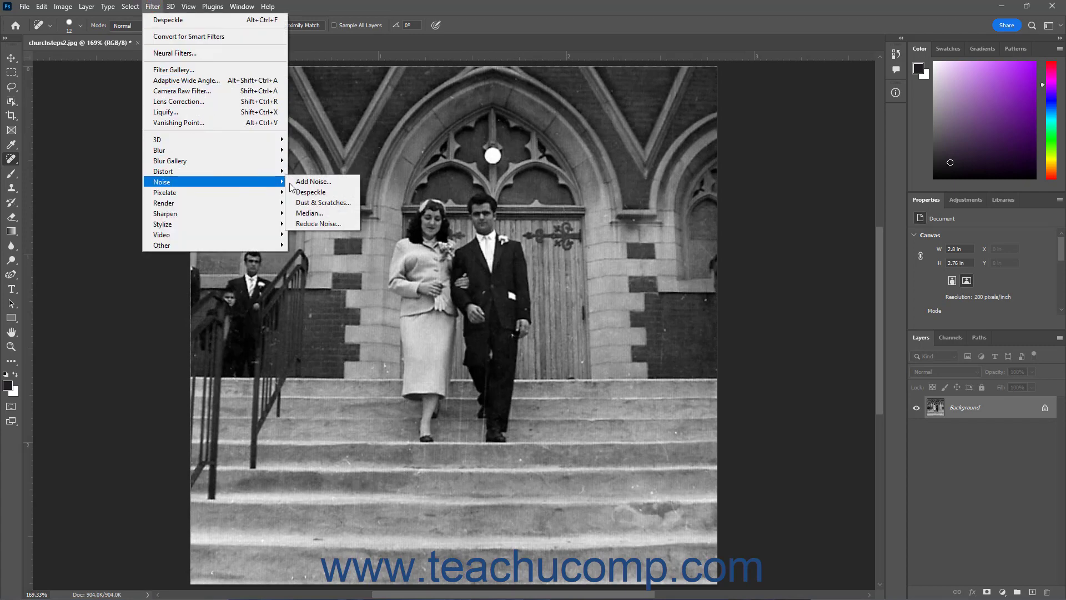
left_click(309, 213)
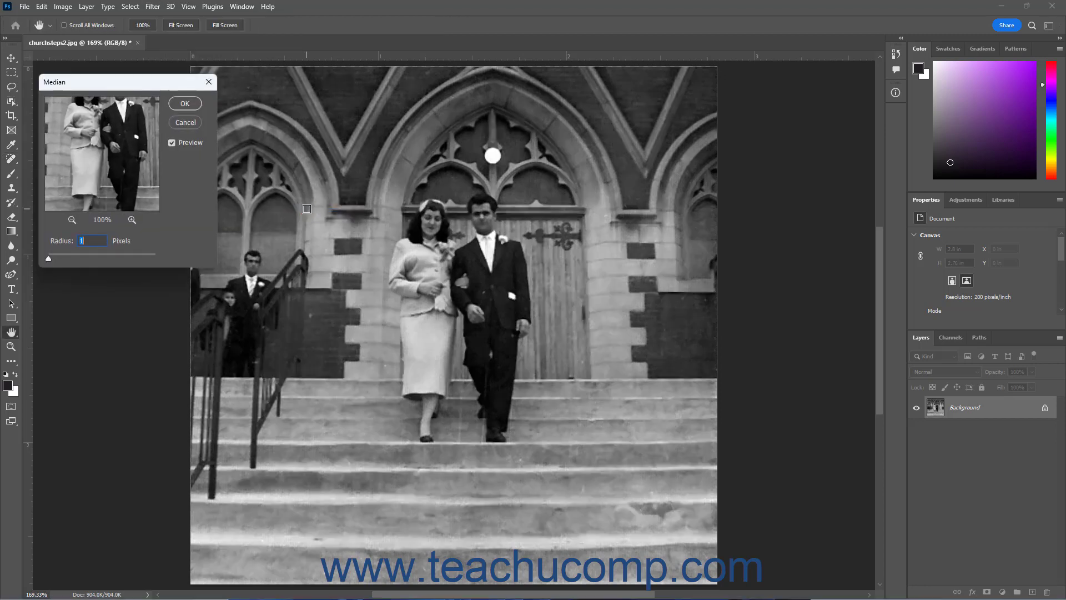
left_click(95, 243)
left_click(172, 144)
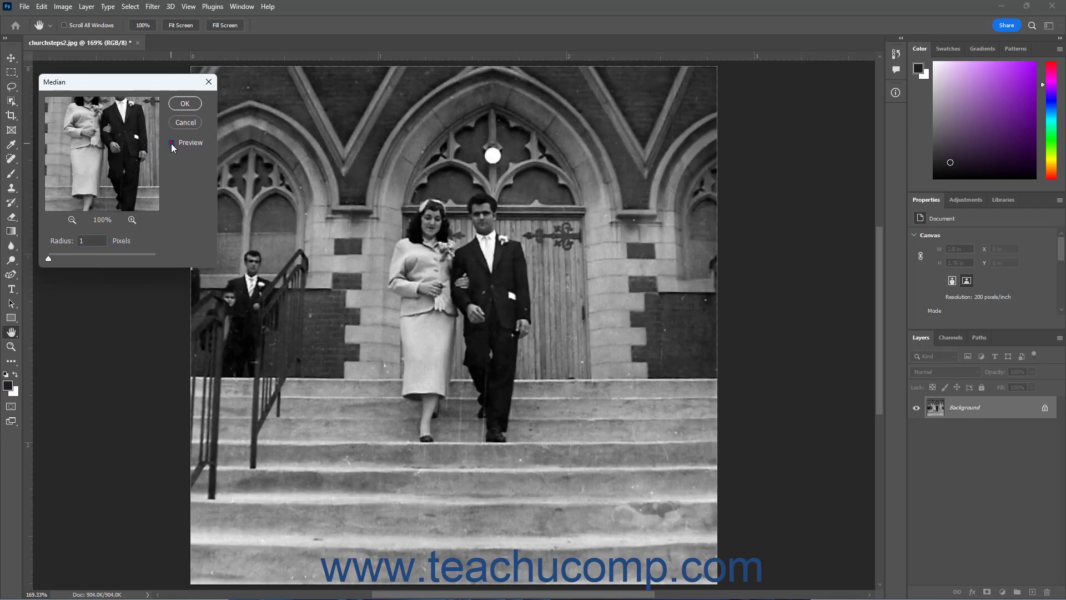
left_click(182, 124)
key("j")
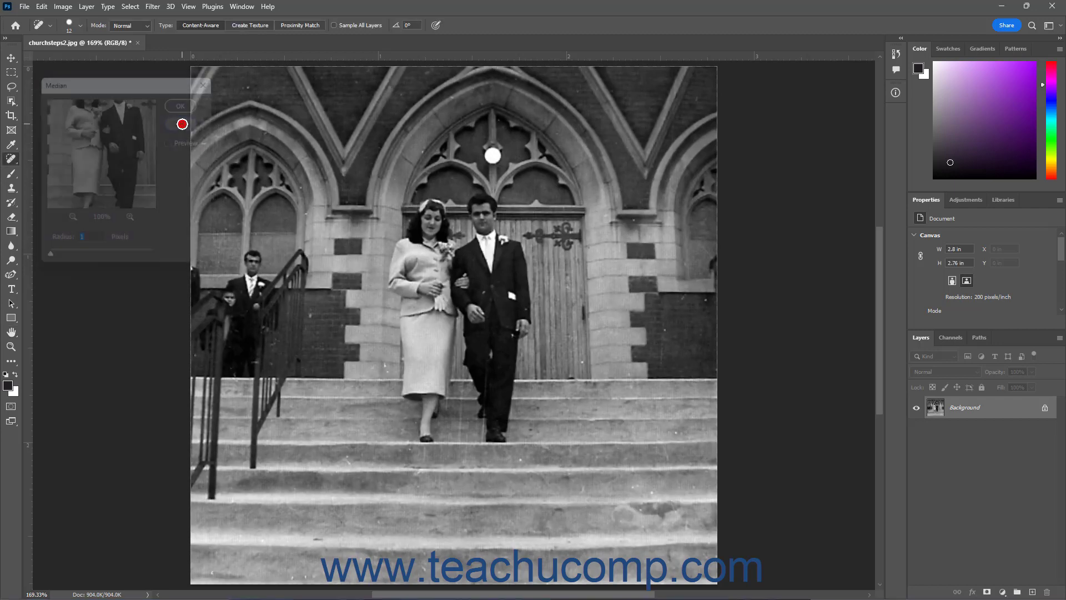
- Start the Reduce Noise filter in Advanced mode and set Strength to 8 and Preserve Details to 59%
left_click(150, 8)
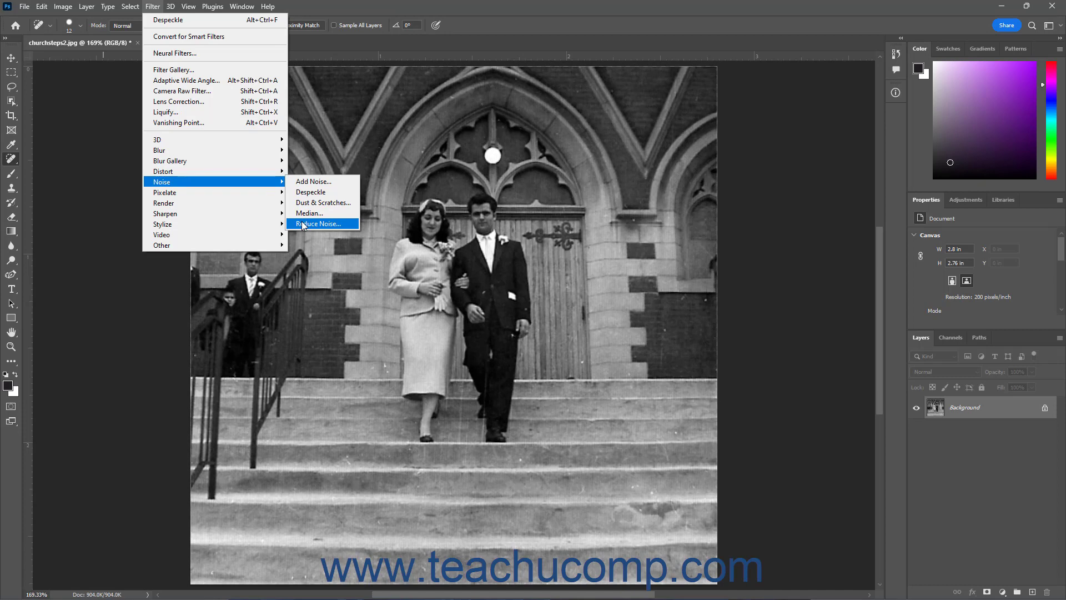
left_click(318, 223)
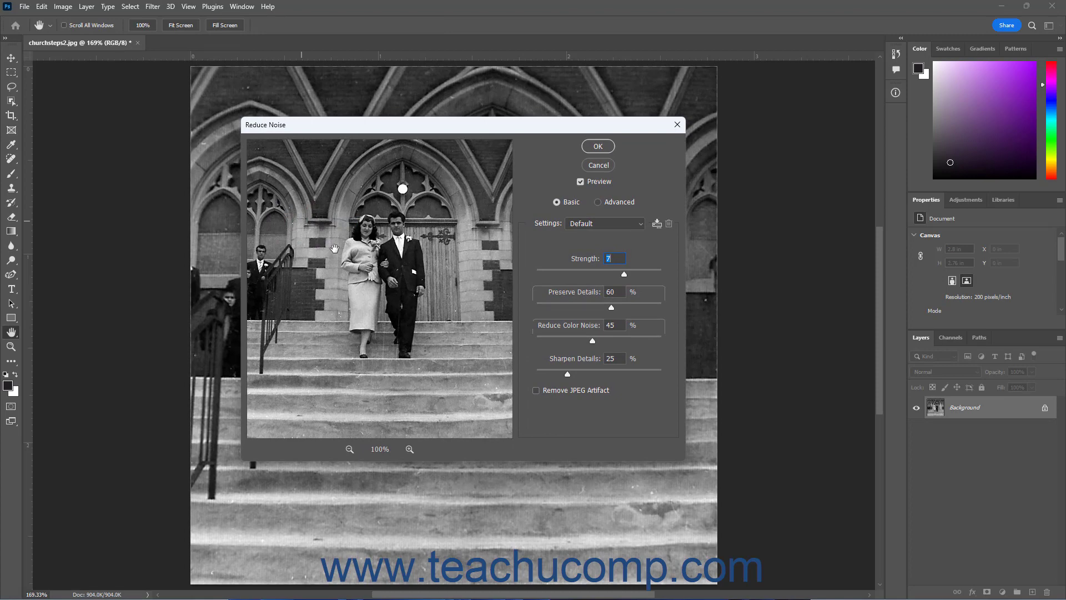
left_click(558, 201)
left_click(608, 202)
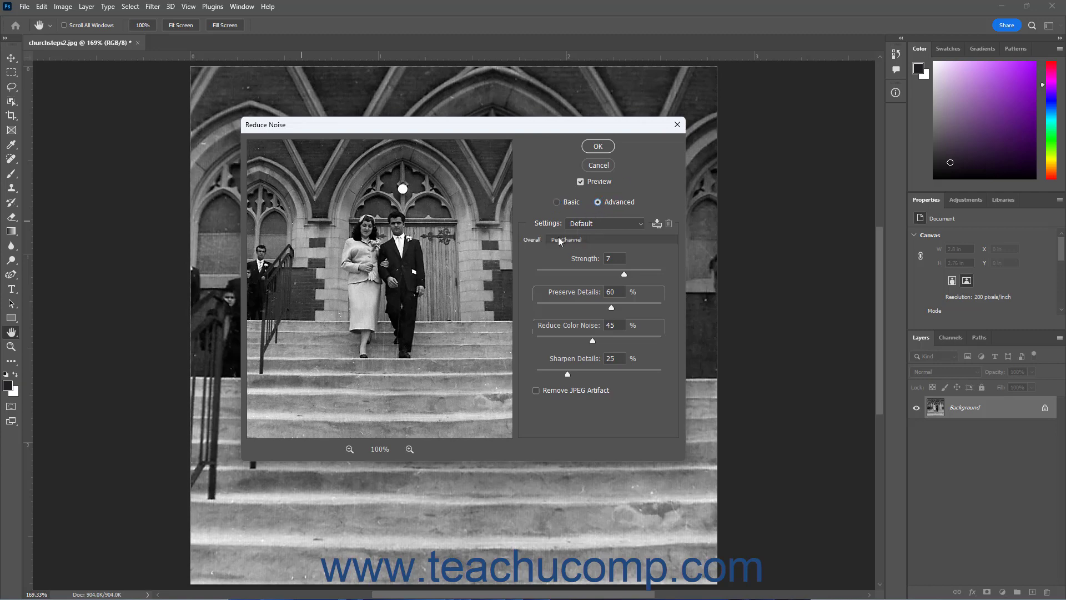
left_click(537, 239)
left_click(624, 275)
left_click(642, 272)
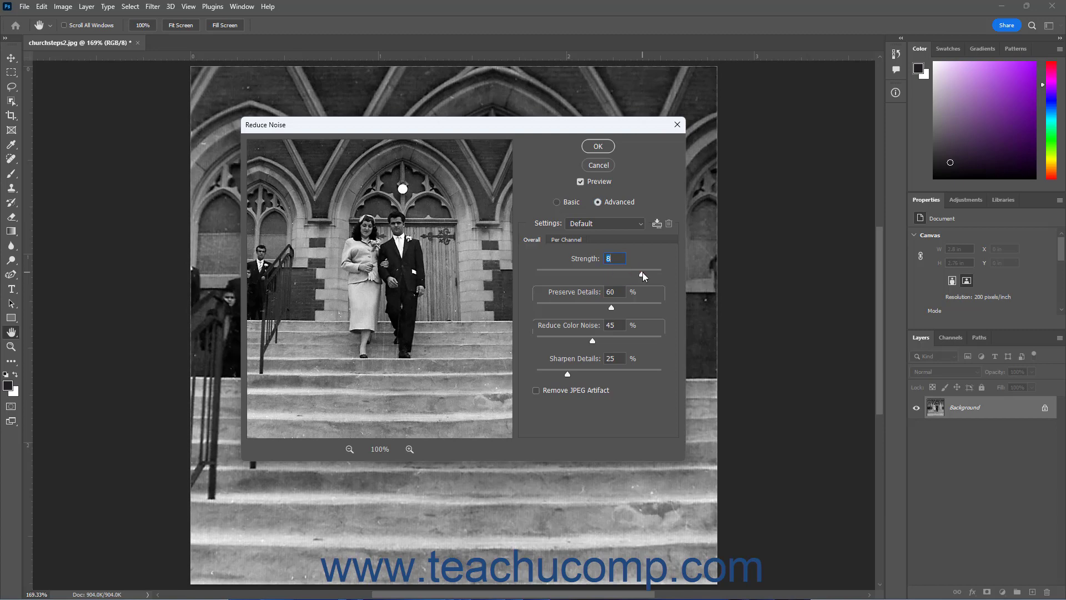
left_click(611, 306)
- Review the per-channel noise reduction options, and apply the Reduce Noise filter in Basic mode
left_click(574, 239)
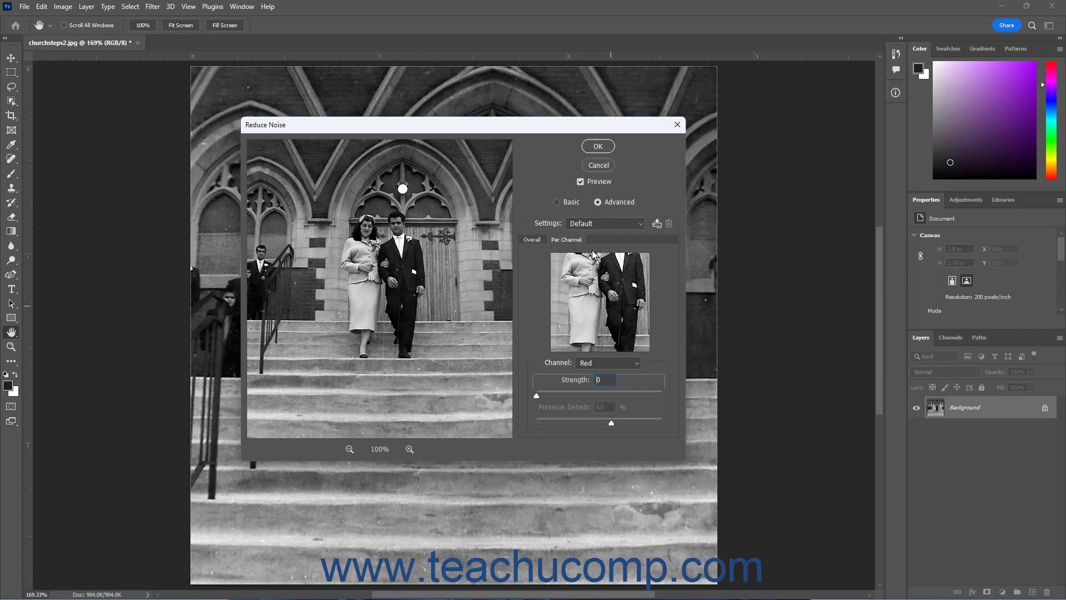
left_click(609, 363)
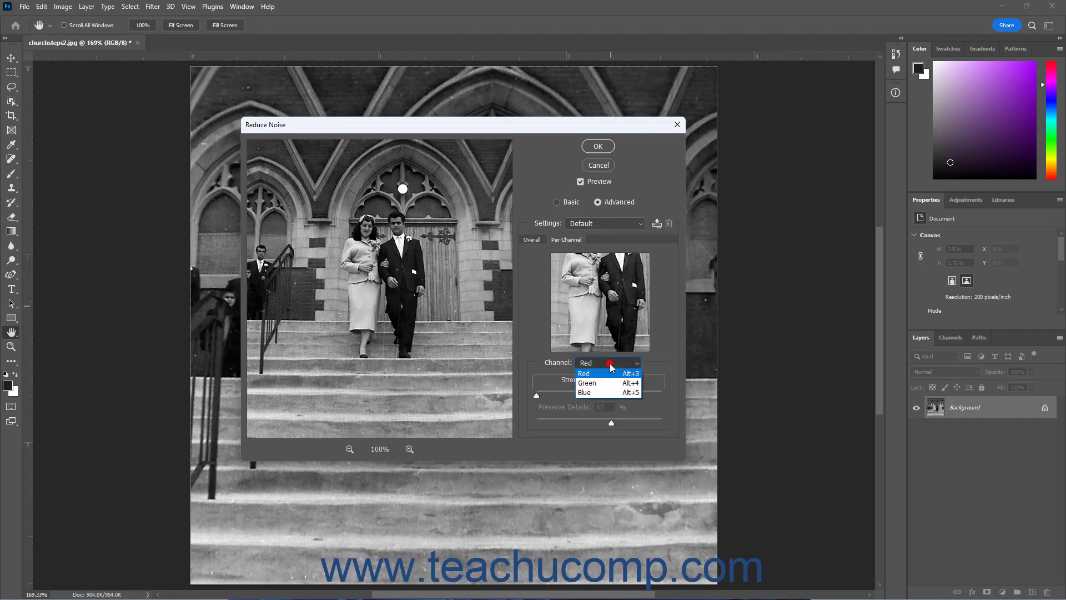
left_click(610, 363)
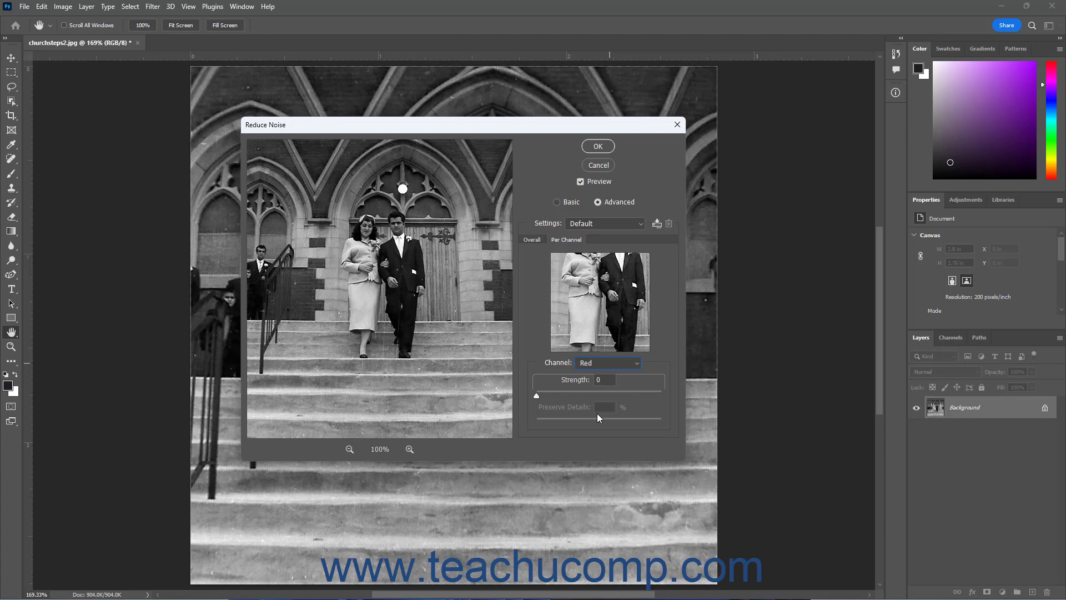
left_click(565, 203)
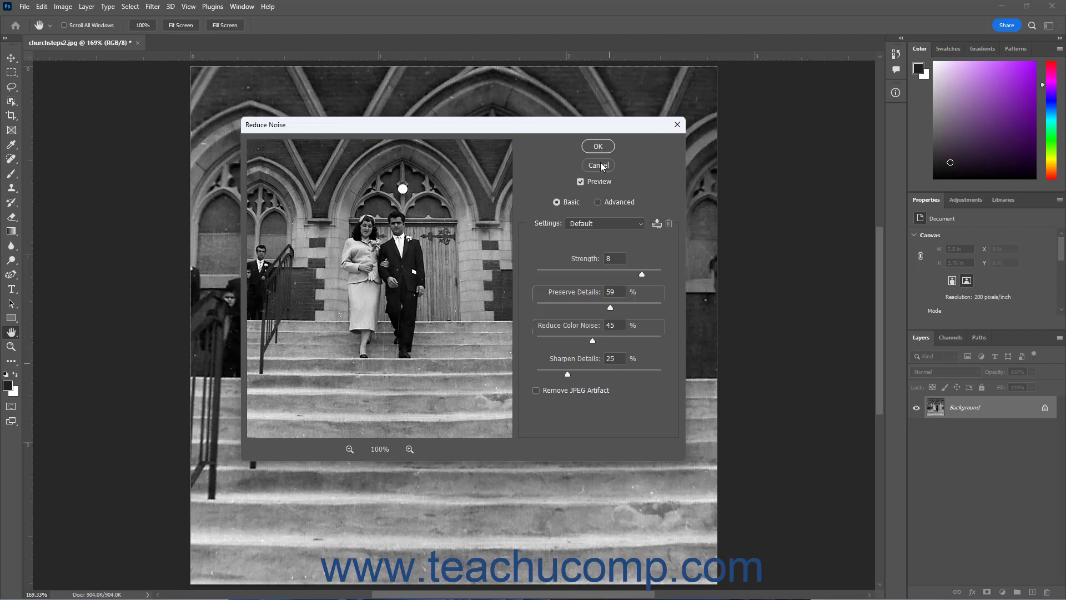
left_click(595, 146)
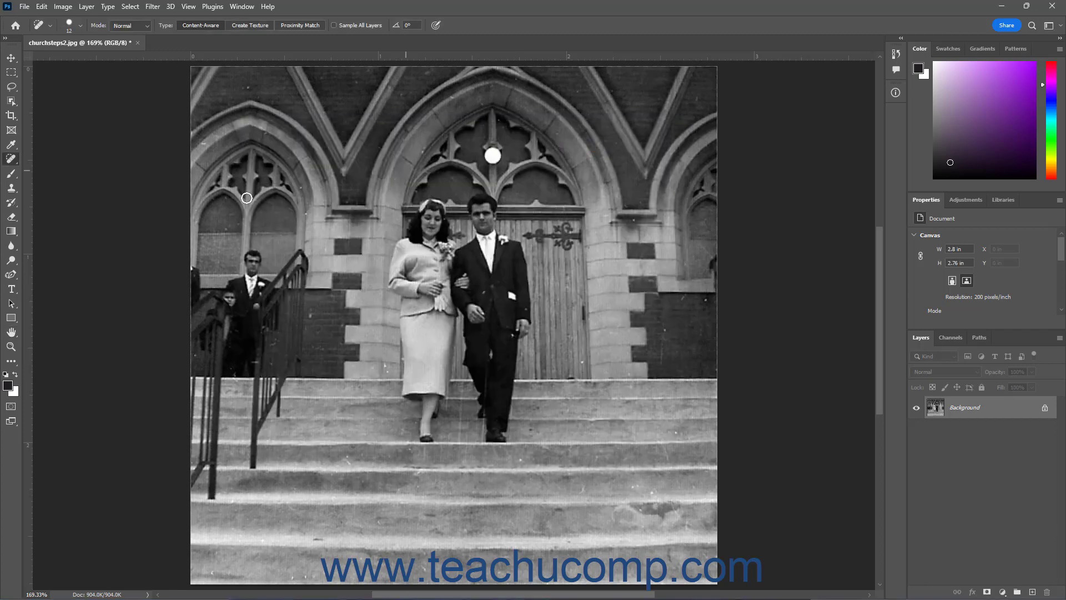